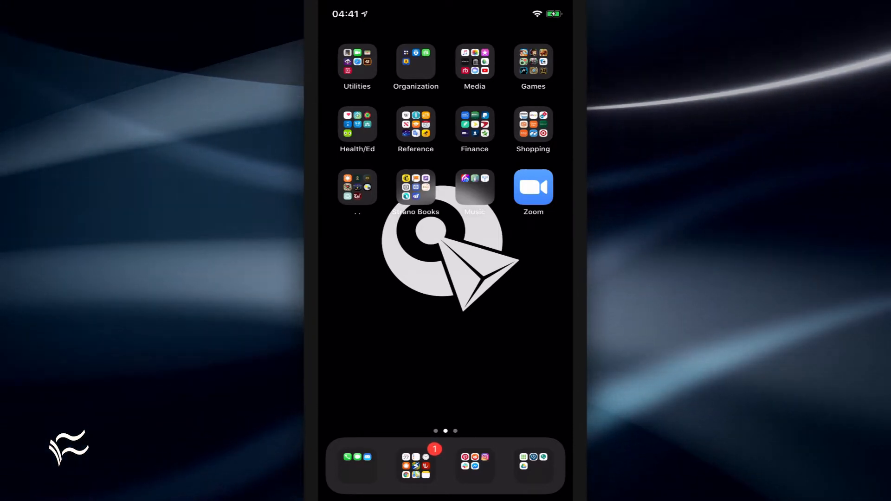
- Launch Zoom from the home screen and start a new meeting
{"action": "left_click", "coordinate": [533, 187]}
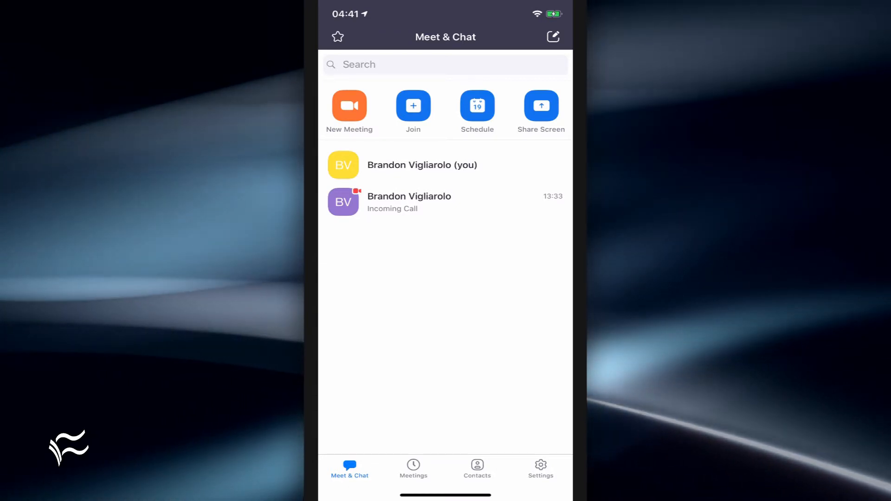
{"action": "left_click", "coordinate": [349, 106]}
{"action": "left_click", "coordinate": [445, 157]}
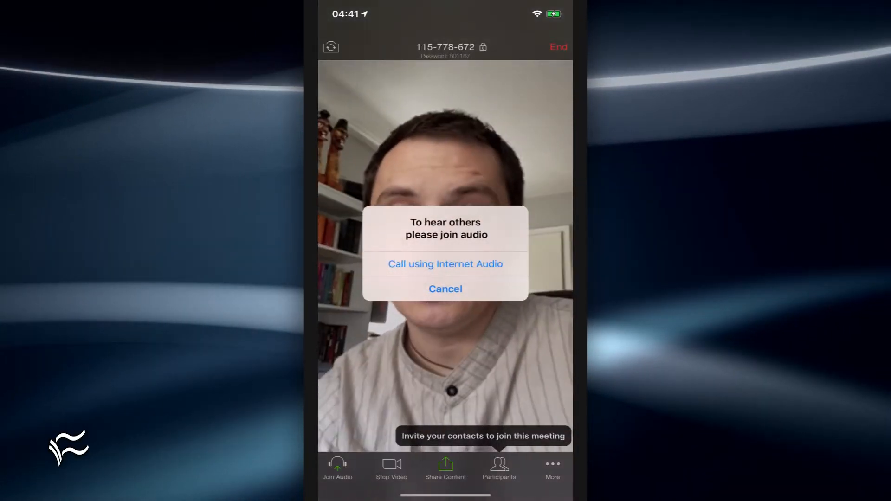
{"action": "left_click", "coordinate": [446, 289]}
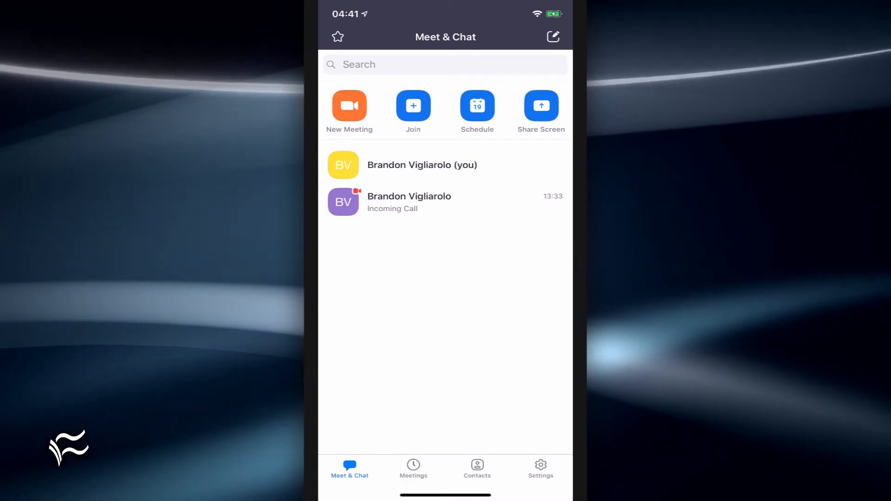
{"action": "left_click", "coordinate": [413, 106]}
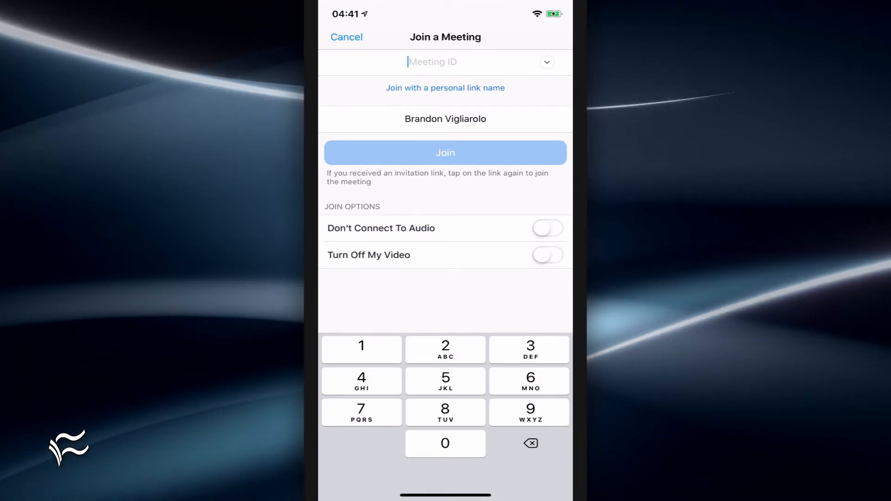
{"action": "left_click", "coordinate": [548, 228]}
{"action": "left_click", "coordinate": [547, 254]}
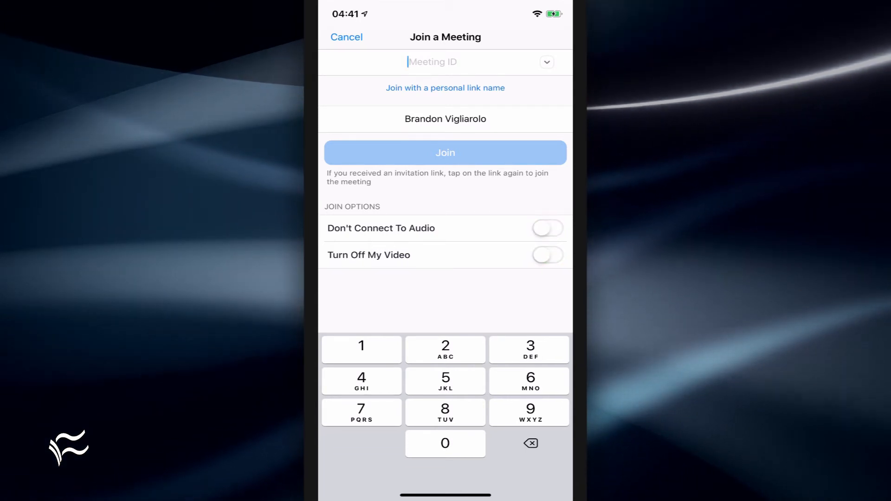
{"action": "left_click", "coordinate": [346, 37]}
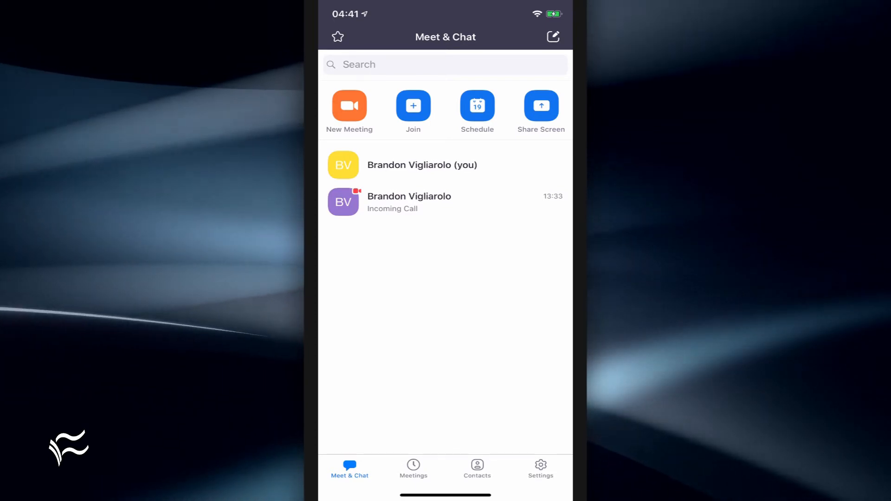
- Switch to Mail via the app switcher and follow the invitation link into meeting 642-801-294
{"action": "left_click_drag", "start_coordinate": [446, 495], "coordinate": [446, 279]}
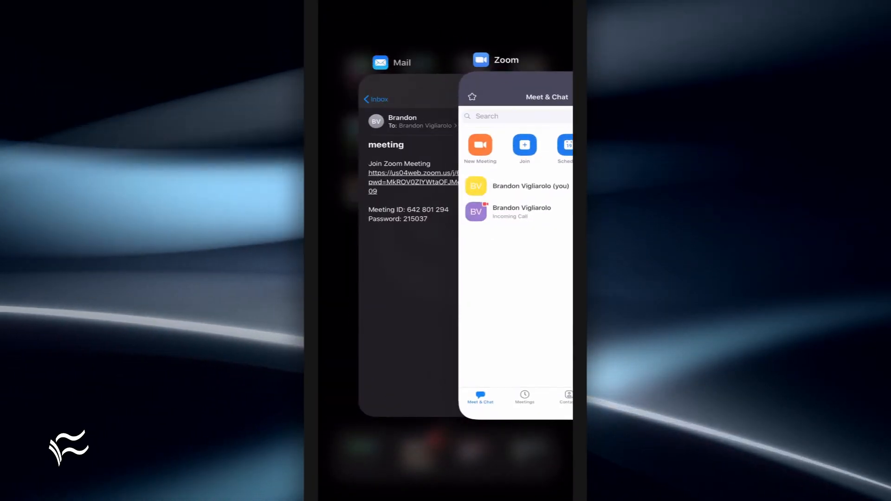
{"action": "left_click", "coordinate": [408, 243]}
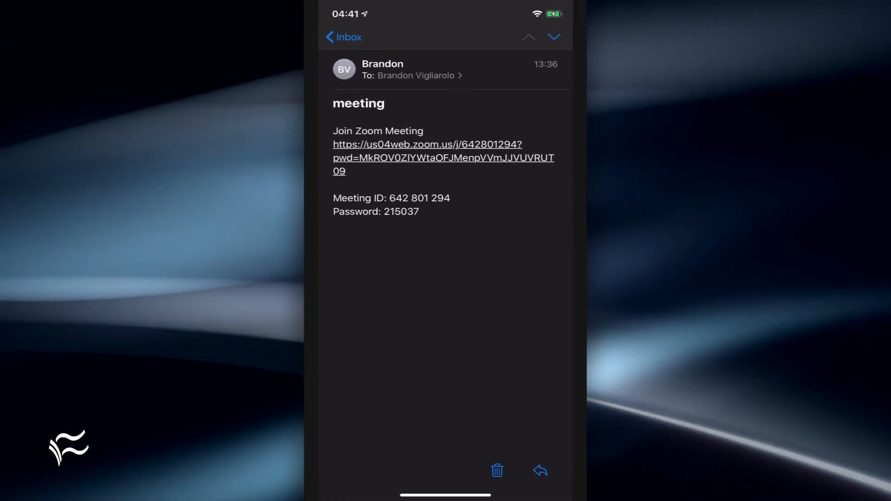
{"action": "left_click", "coordinate": [443, 157]}
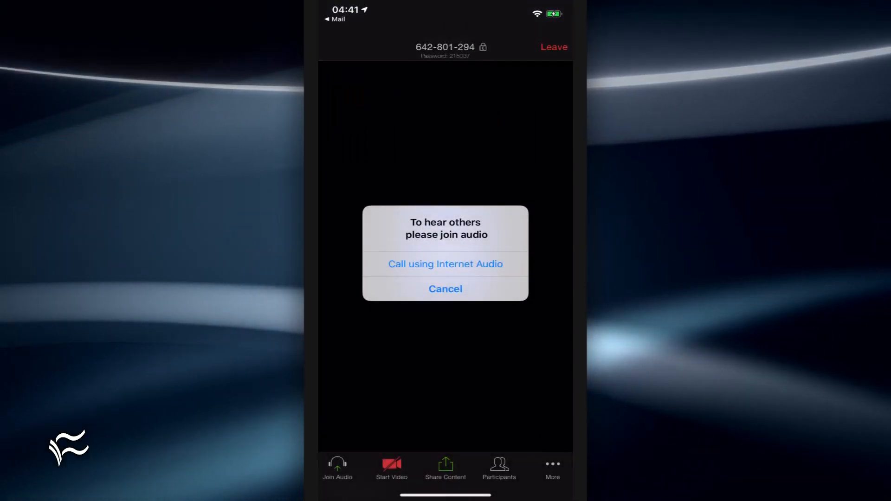
{"action": "left_click", "coordinate": [446, 289]}
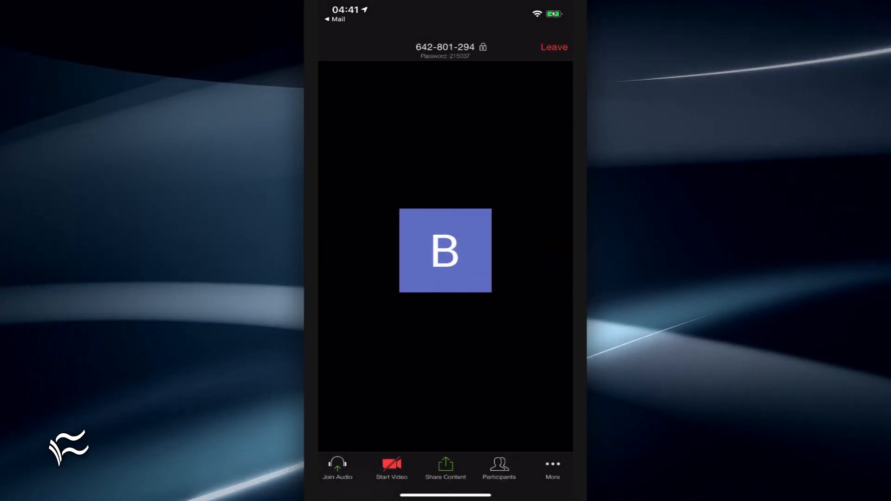
{"action": "left_click", "coordinate": [391, 468]}
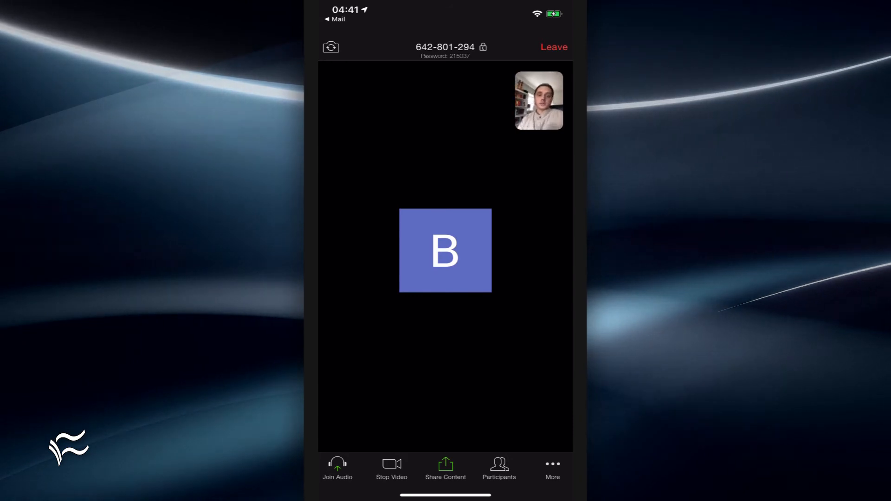
{"action": "left_click", "coordinate": [554, 47]}
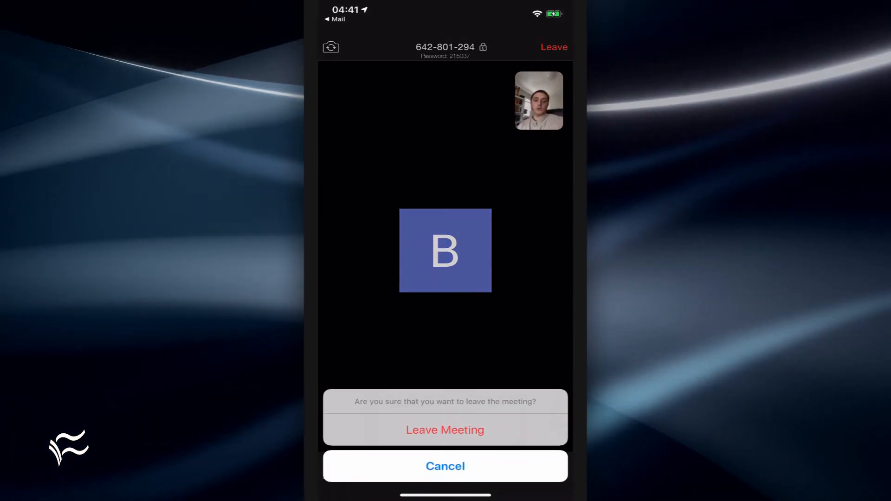
{"action": "left_click", "coordinate": [446, 430]}
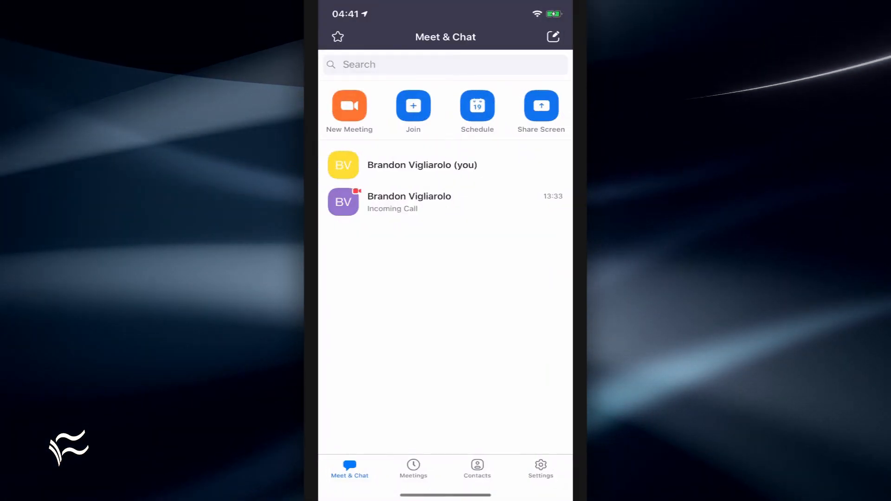